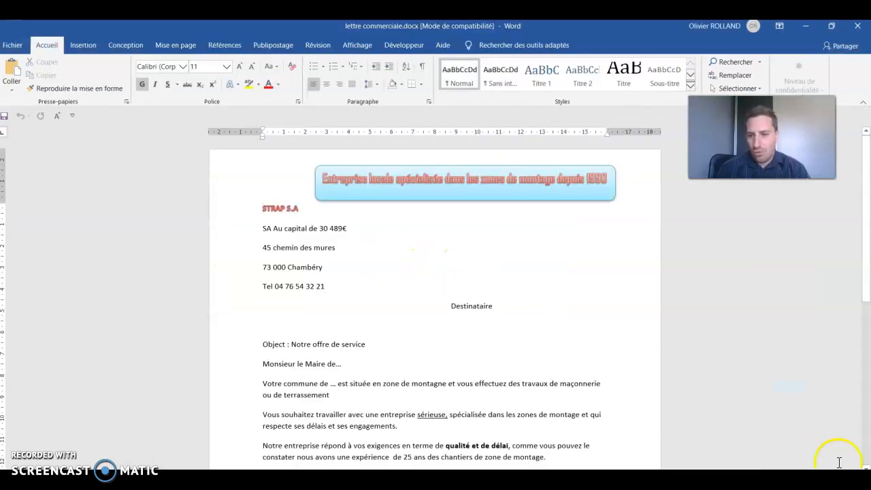
- Review the commercial letter from the STRAP S.A letterhead down to the closing salutation
{"action": "left_click", "coordinate": [839, 476]}
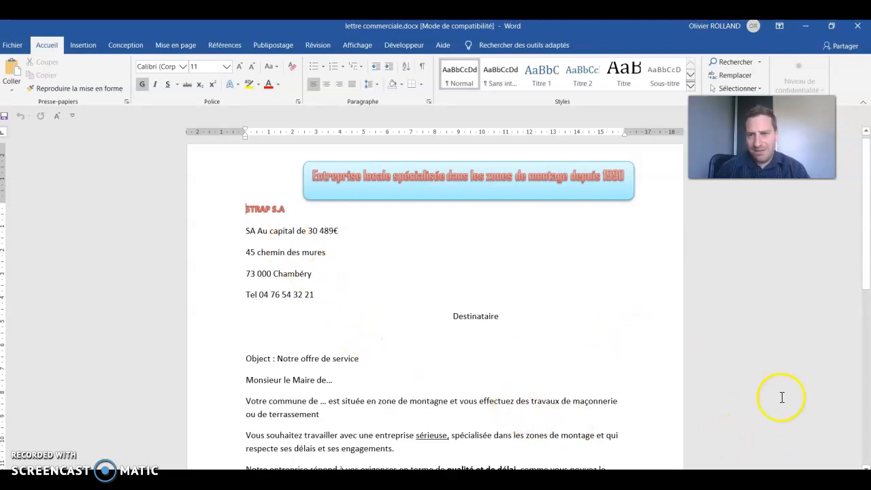
{"action": "left_click_drag", "start_coordinate": [866, 279], "coordinate": [867, 342]}
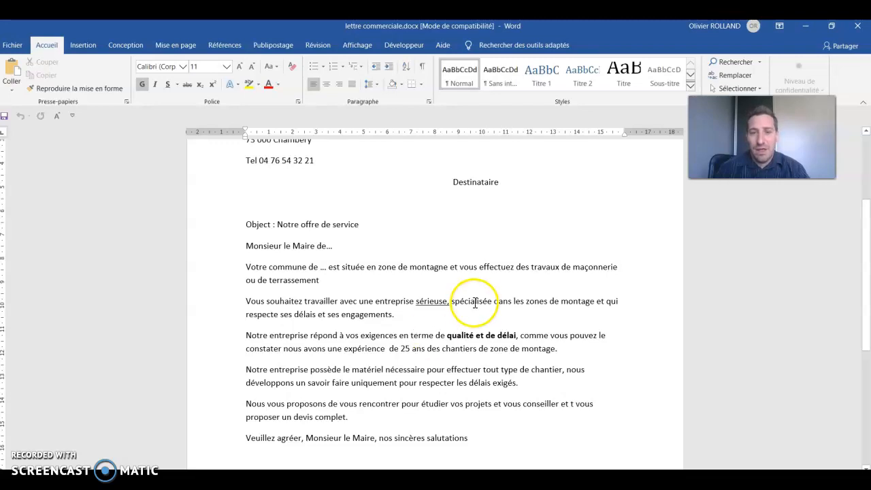
{"action": "left_click_drag", "start_coordinate": [868, 273], "coordinate": [866, 228]}
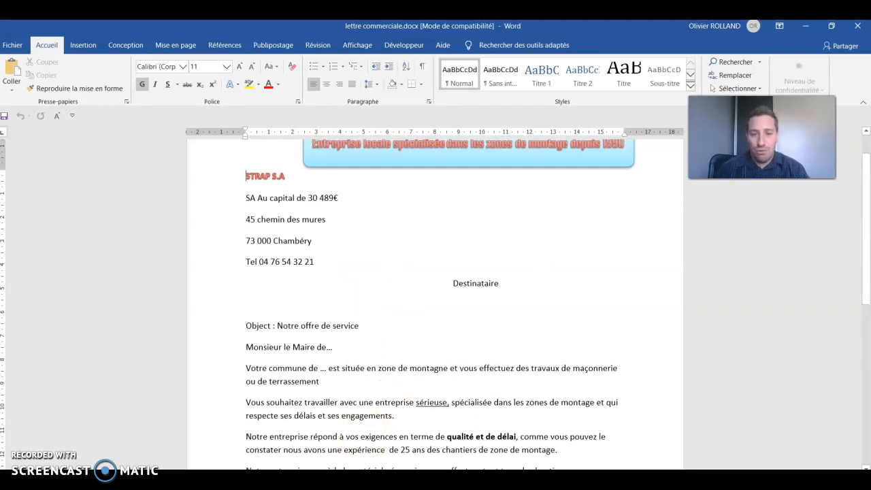
- Open base de données prospects.xlsx from the Sujet folder in Excel, examine the prospect list, and return to the Word letter
{"action": "left_click", "coordinate": [325, 449]}
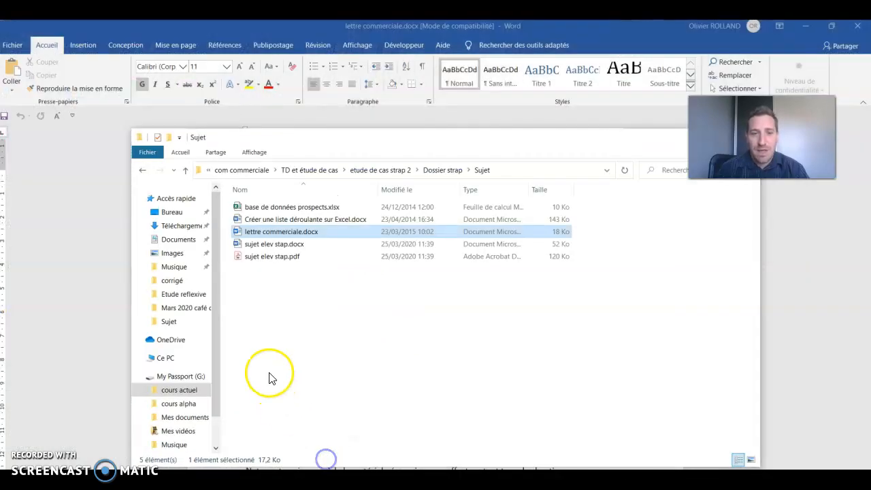
{"action": "double_click", "coordinate": [279, 206]}
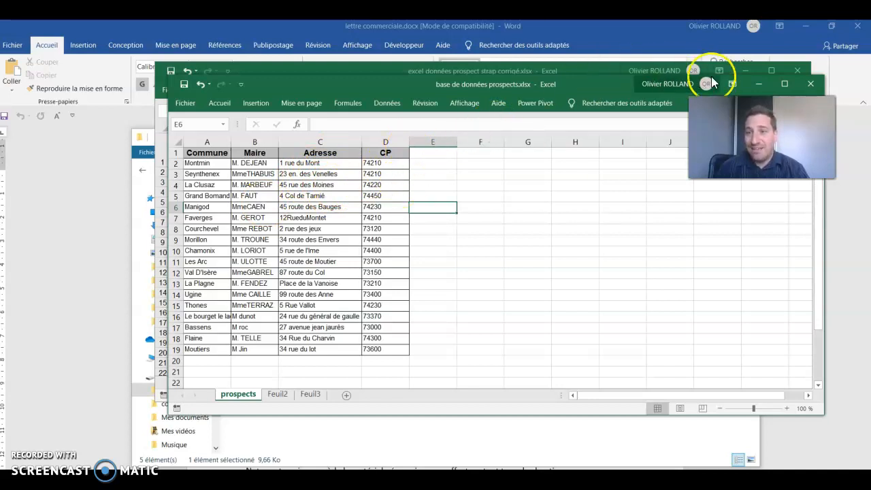
{"action": "left_click", "coordinate": [758, 84]}
{"action": "left_click", "coordinate": [745, 71]}
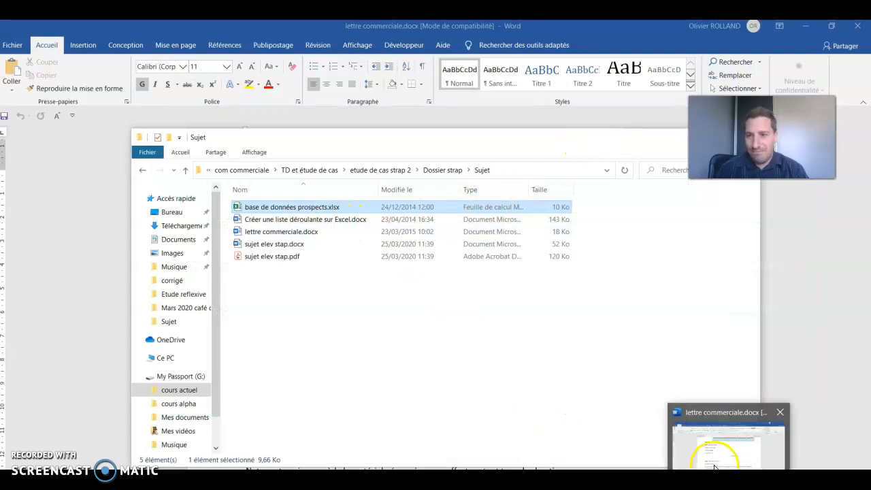
{"action": "left_click", "coordinate": [714, 459]}
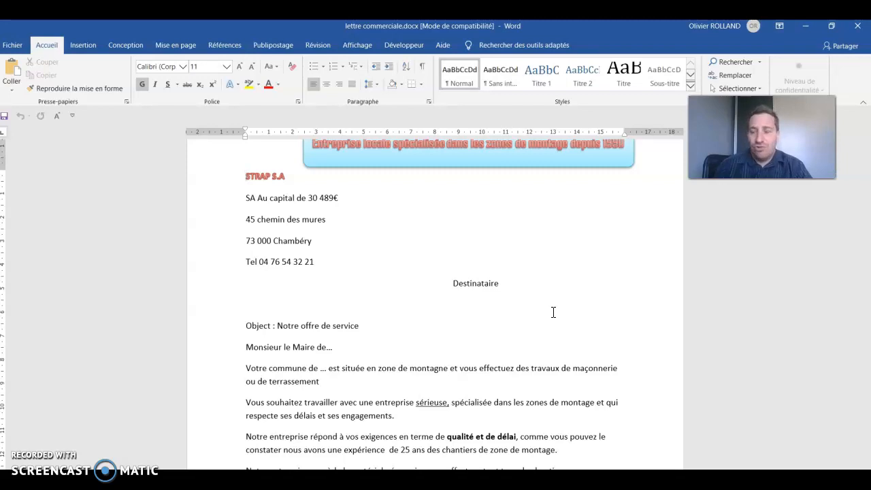
- Start the mail merge for the letter using the normal Word document type
{"action": "mouse_move", "coordinate": [646, 487]}
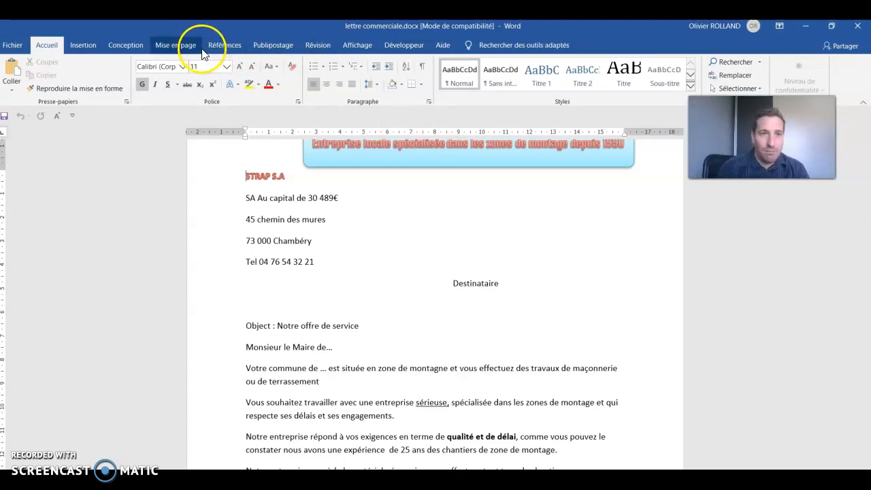
{"action": "left_click", "coordinate": [272, 45]}
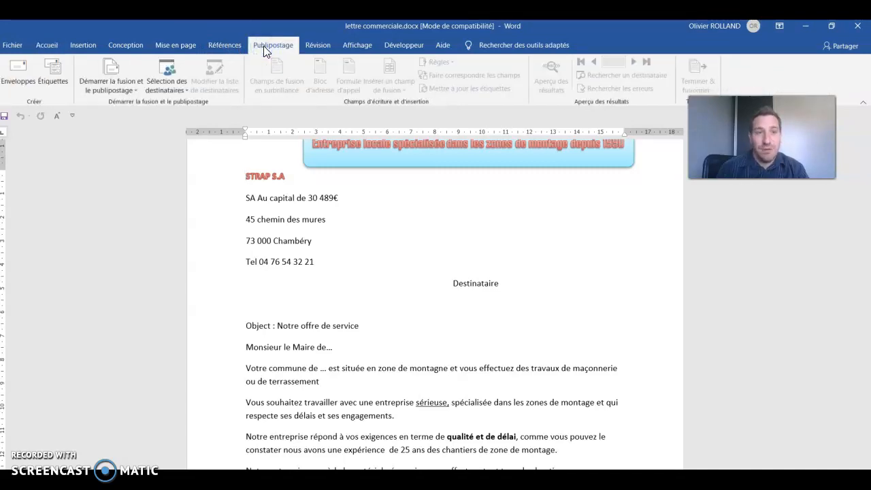
{"action": "left_click", "coordinate": [129, 85]}
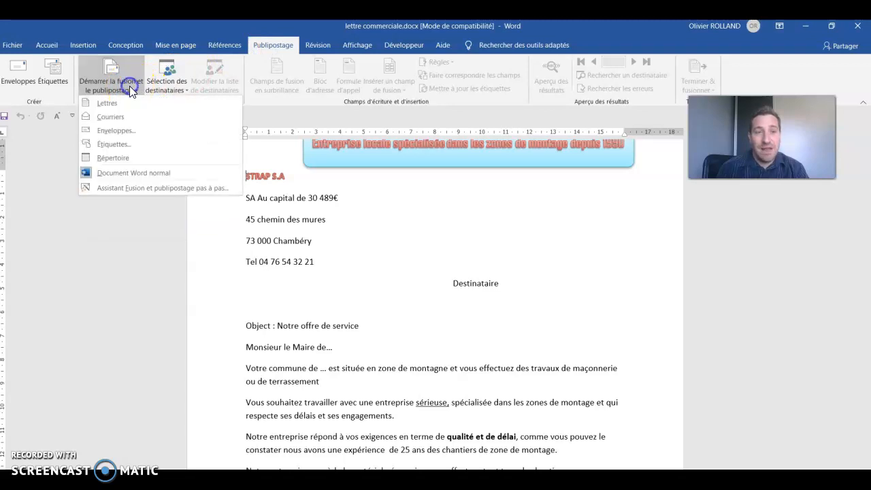
{"action": "left_click", "coordinate": [151, 174]}
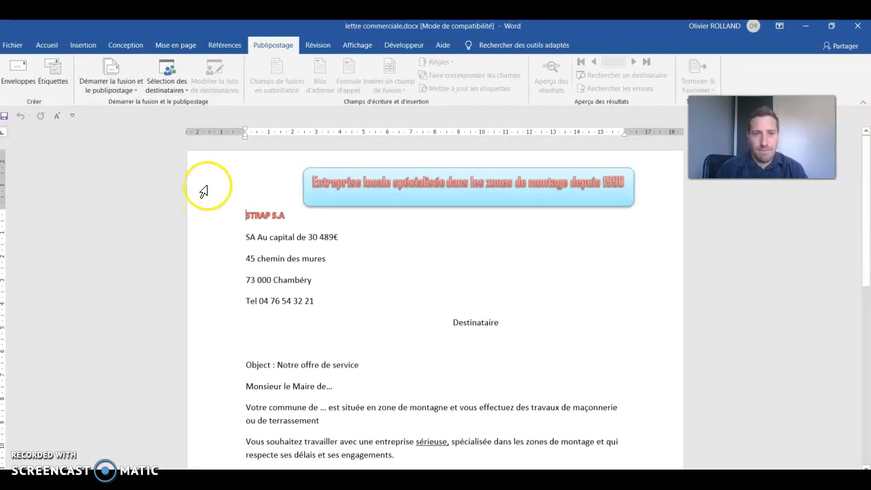
- Choose to use an existing recipient list and browse through cours actuel, BTS EEC FEE and TD et étude de cas to the Dossier strap folder
{"action": "left_click", "coordinate": [181, 91]}
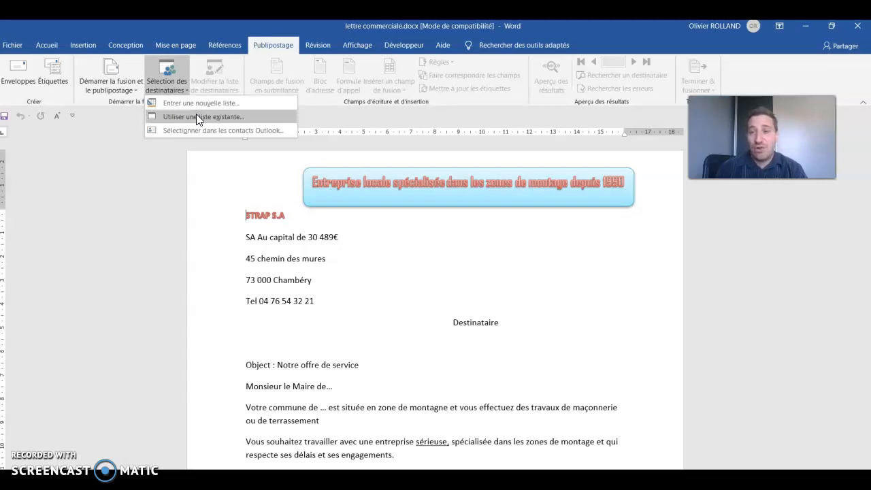
{"action": "left_click", "coordinate": [197, 116]}
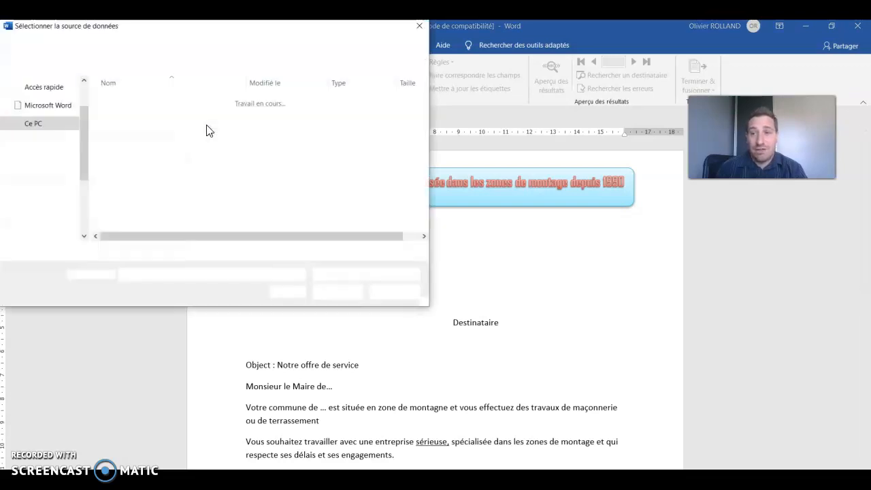
{"action": "left_click", "coordinate": [62, 237]}
{"action": "double_click", "coordinate": [136, 101]}
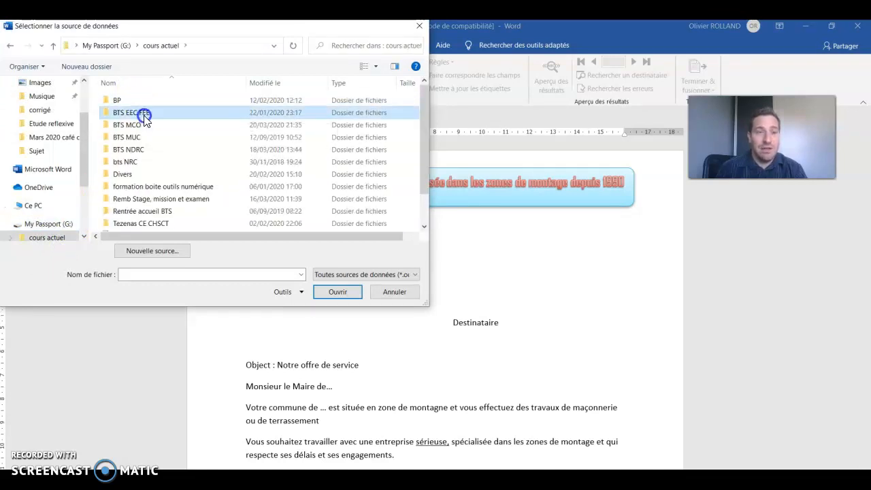
{"action": "double_click", "coordinate": [144, 114]}
{"action": "double_click", "coordinate": [144, 114]}
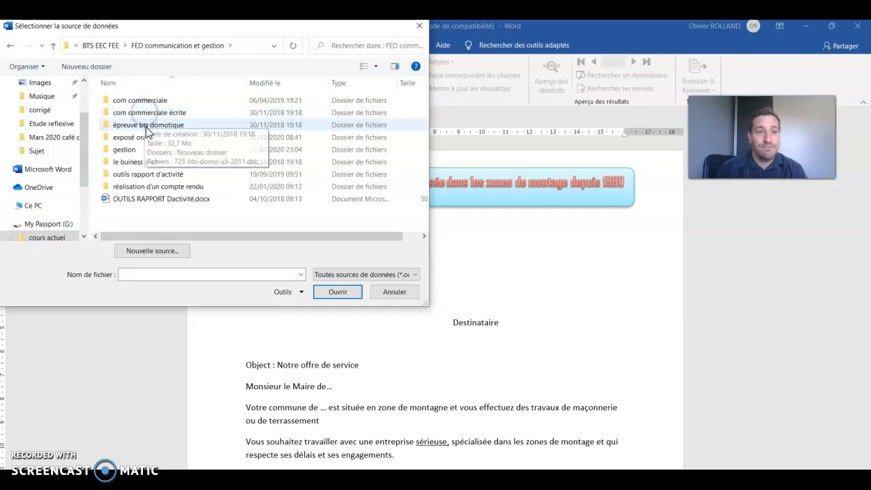
{"action": "double_click", "coordinate": [140, 100]}
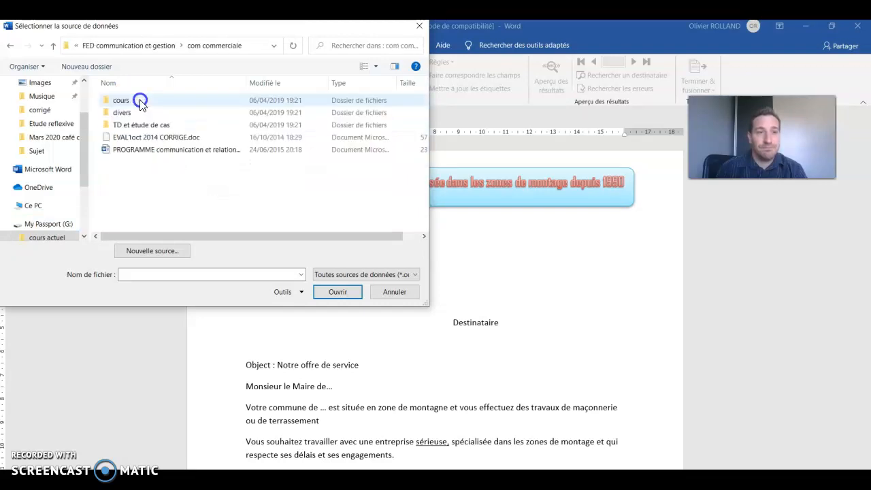
{"action": "double_click", "coordinate": [146, 125]}
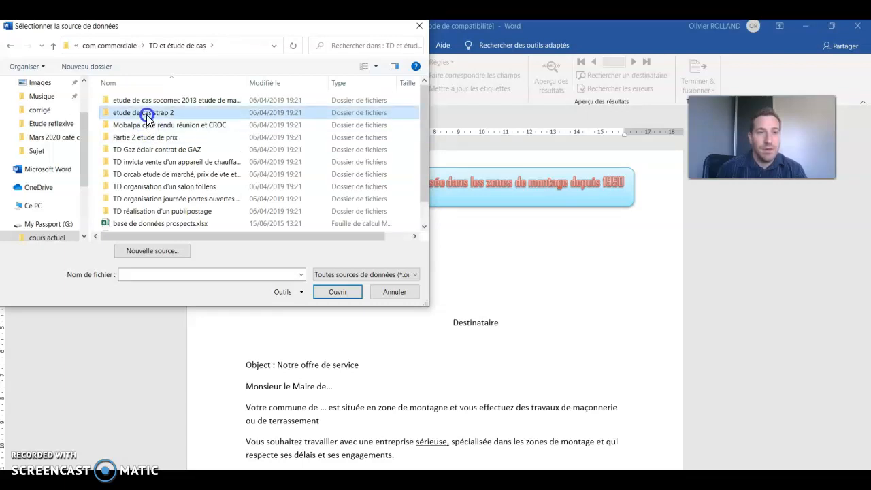
{"action": "double_click", "coordinate": [145, 113]}
{"action": "left_click", "coordinate": [137, 106]}
{"action": "double_click", "coordinate": [136, 107]}
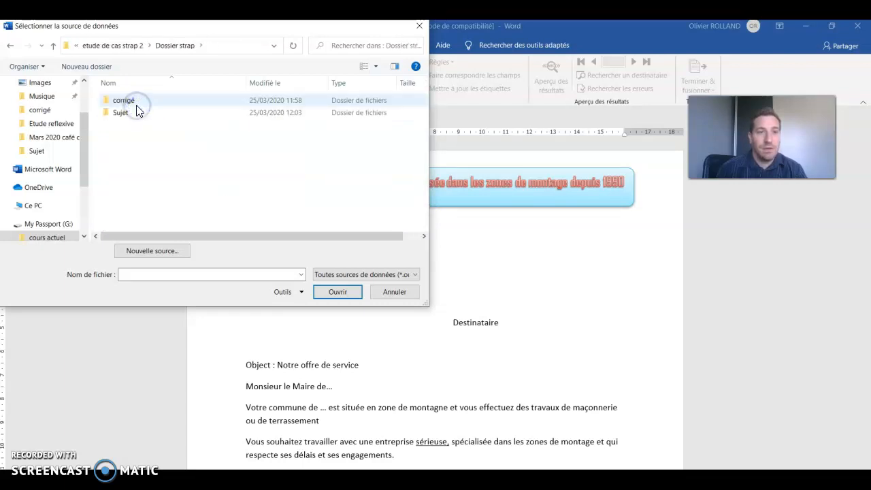
- Connect the prospects$ table of base de données prospects.xlsx in the Sujet folder as the recipient list
{"action": "double_click", "coordinate": [137, 112]}
{"action": "double_click", "coordinate": [129, 100]}
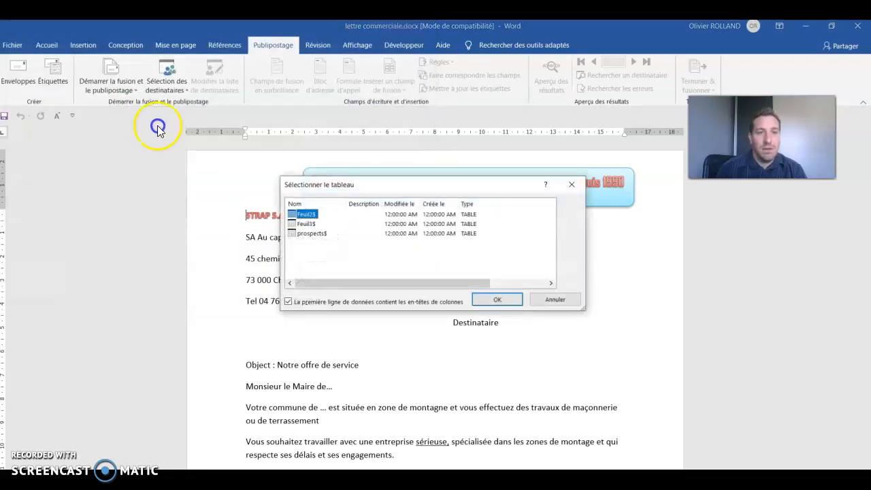
{"action": "left_click", "coordinate": [309, 234]}
{"action": "left_click", "coordinate": [495, 301]}
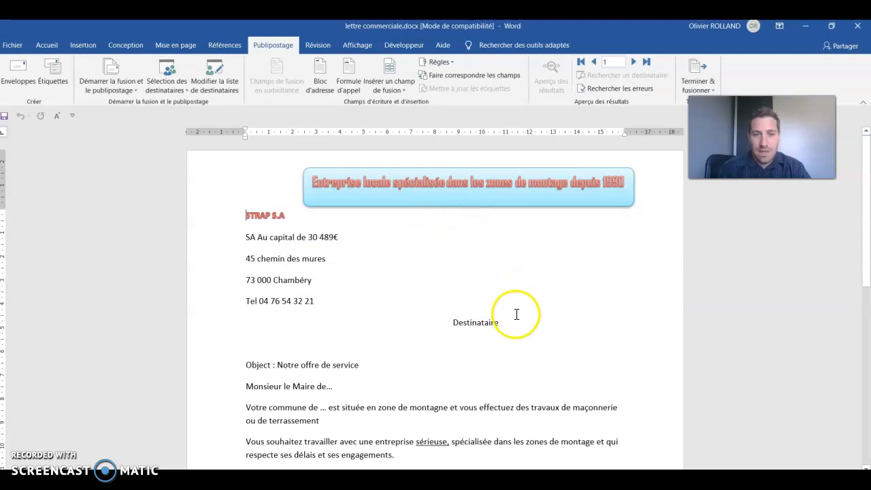
- Replace the Destinataire placeholder with the Commune and Maire merge fields on the same line
{"action": "left_click", "coordinate": [516, 316]}
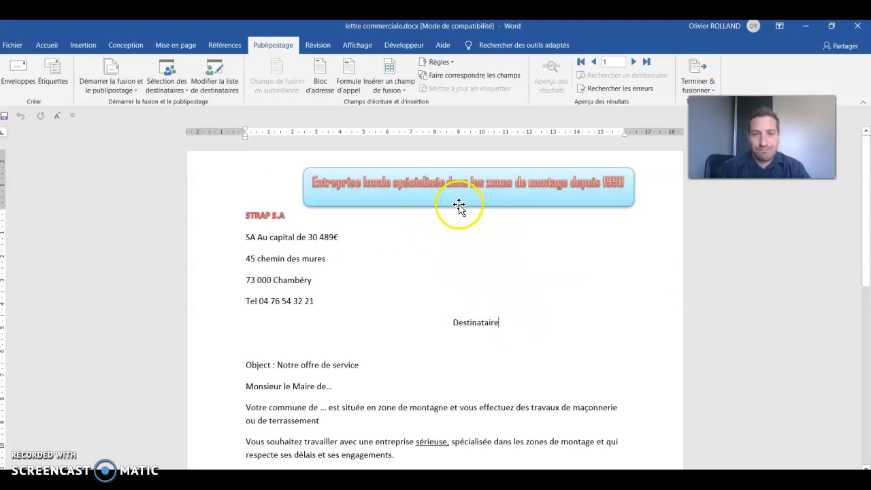
{"action": "key", "text": "Return"}
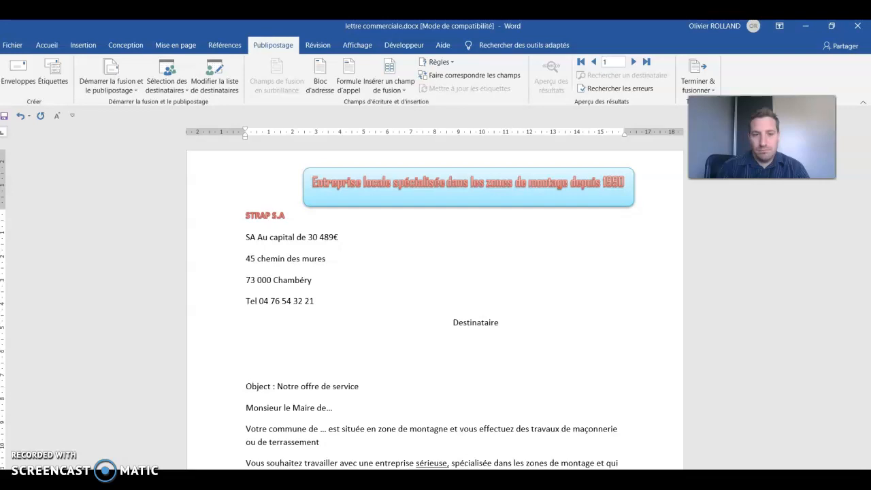
{"action": "key", "text": "BackSpace"}
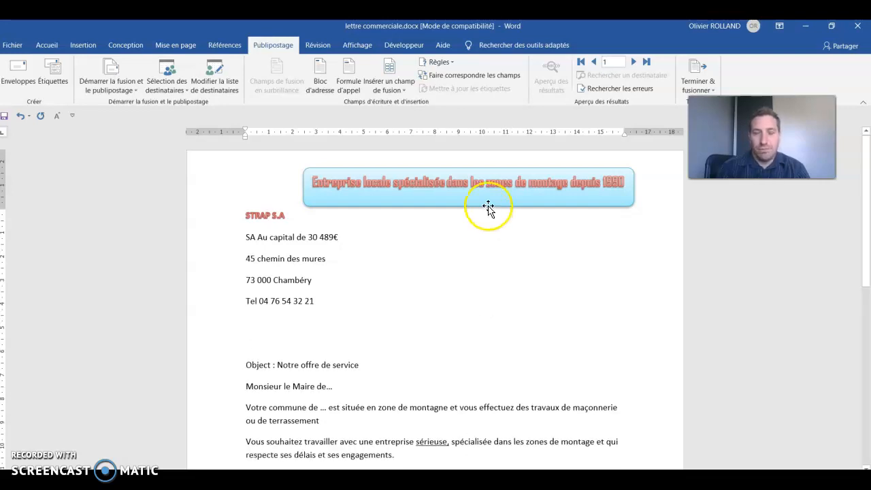
{"action": "left_click", "coordinate": [402, 91]}
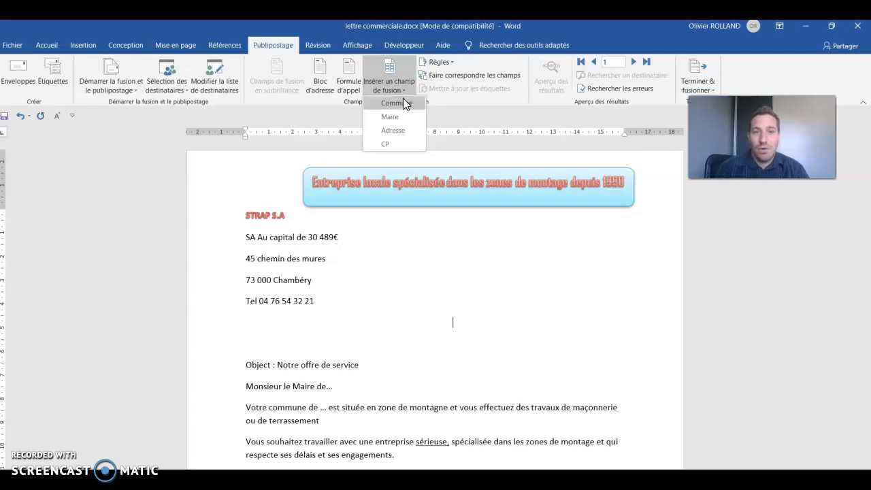
{"action": "left_click", "coordinate": [403, 101]}
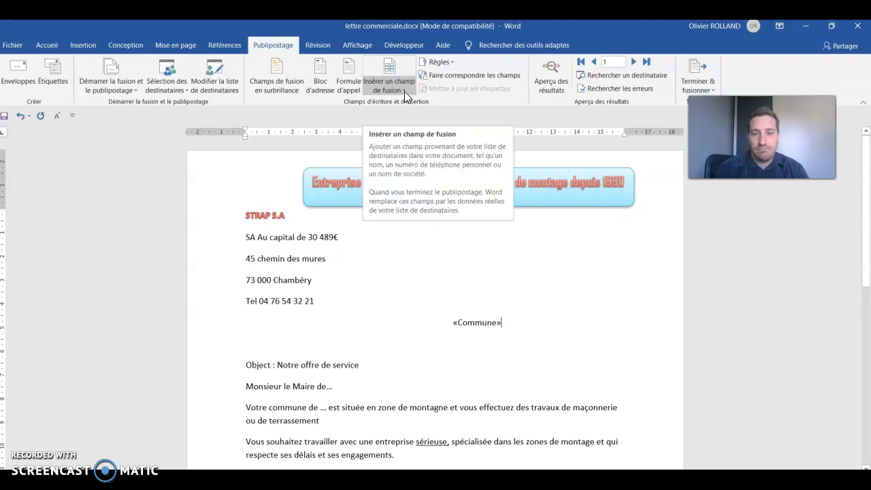
{"action": "left_click", "coordinate": [404, 91]}
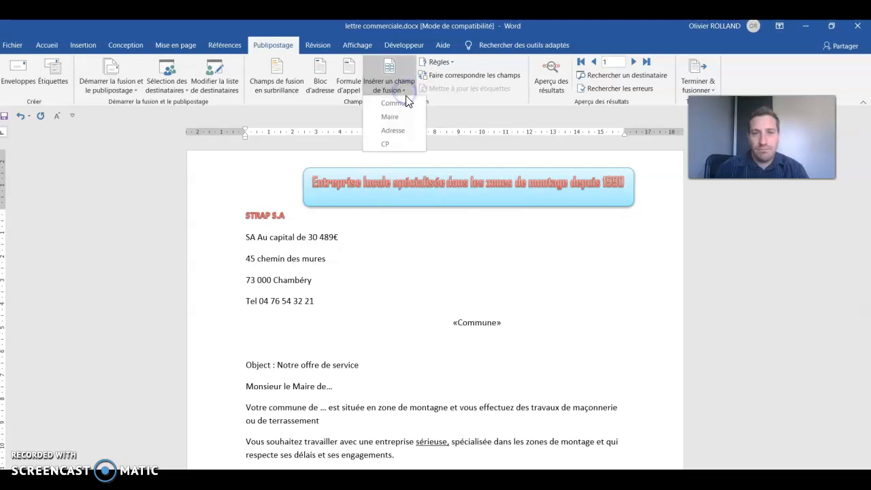
{"action": "left_click", "coordinate": [409, 116]}
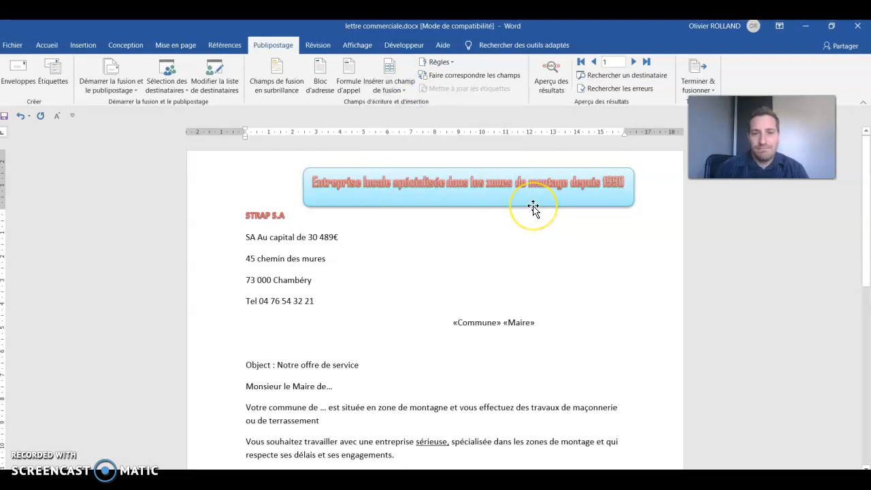
- Insert the Adresse merge field on a new line below Commune and Maire
{"action": "key", "text": "Return"}
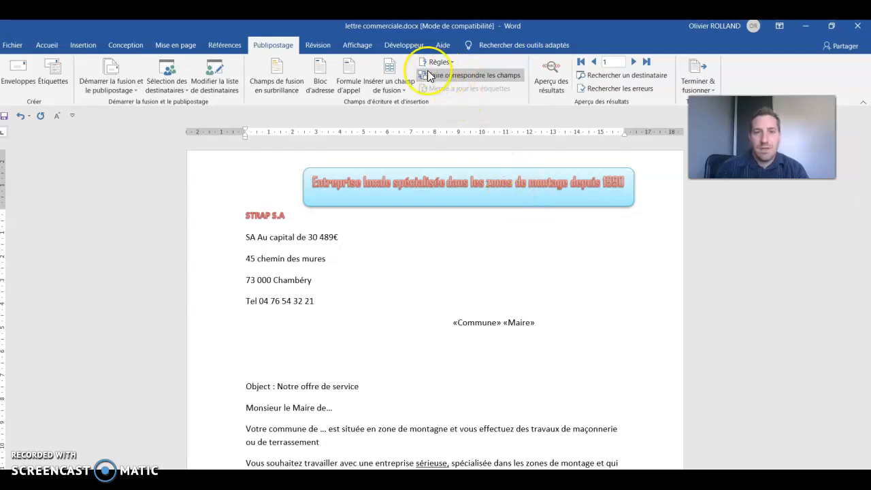
{"action": "left_click", "coordinate": [399, 85]}
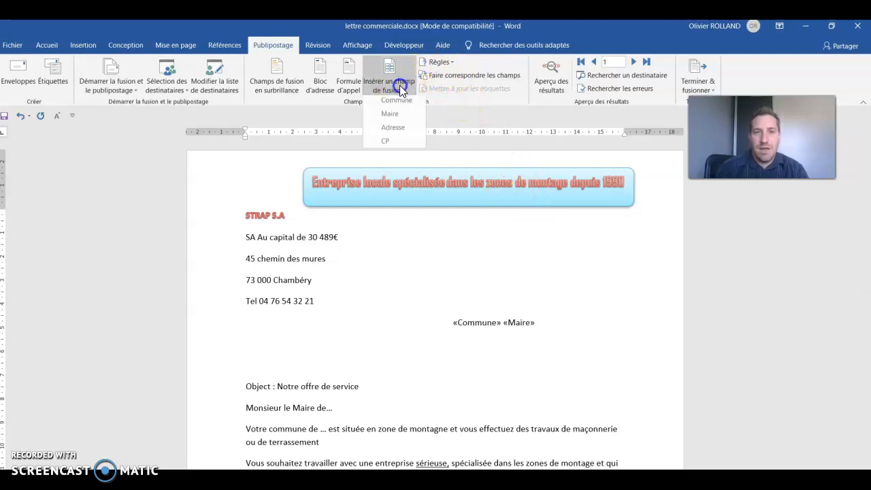
{"action": "left_click", "coordinate": [400, 132]}
- Insert the CP and Commune merge fields together on a new line below Adresse
{"action": "key", "text": "Return"}
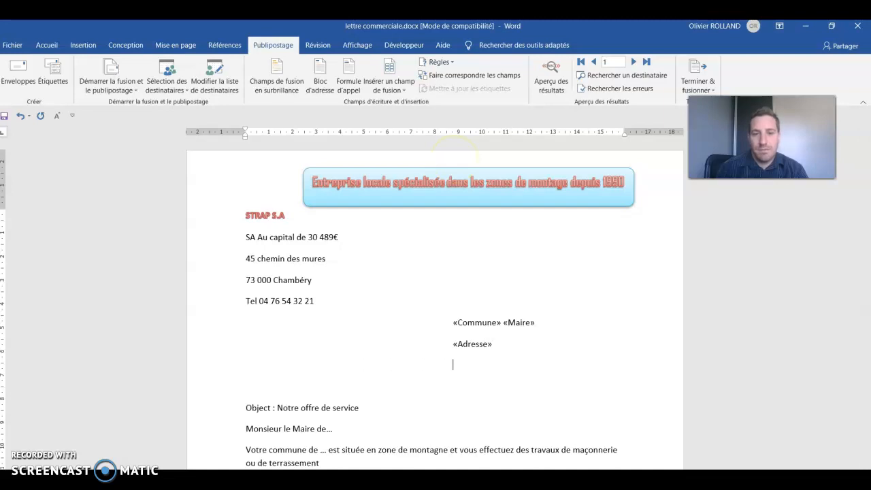
{"action": "left_click", "coordinate": [395, 87]}
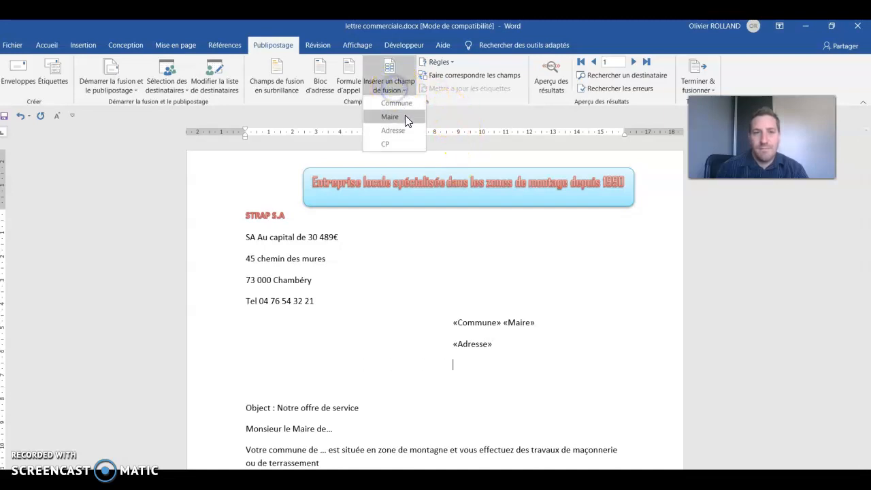
{"action": "left_click", "coordinate": [407, 139]}
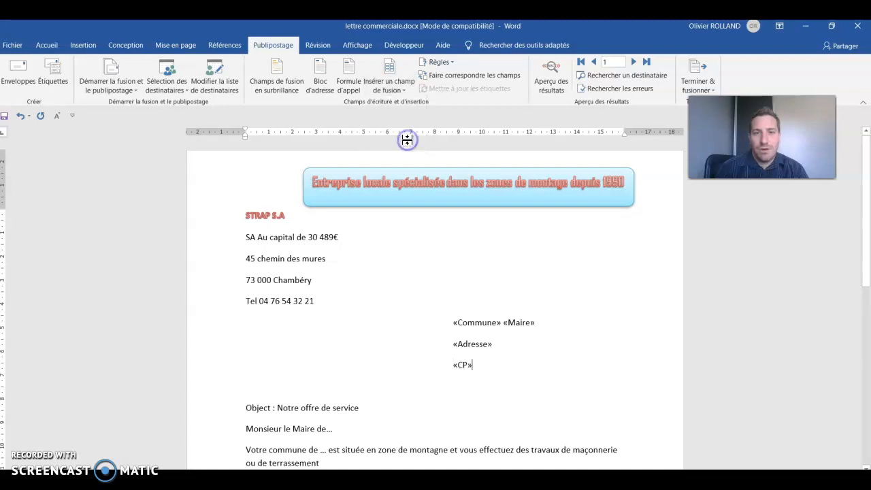
{"action": "left_click", "coordinate": [391, 87]}
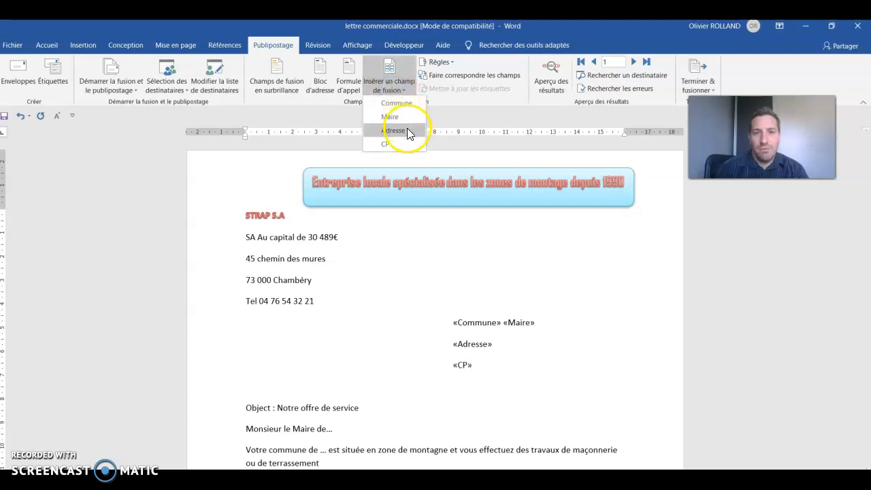
{"action": "left_click", "coordinate": [398, 103]}
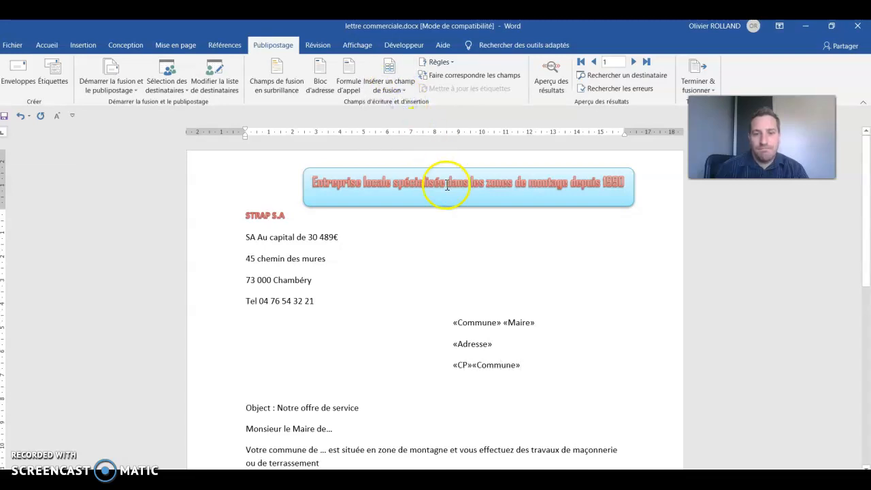
{"action": "left_click", "coordinate": [472, 365]}
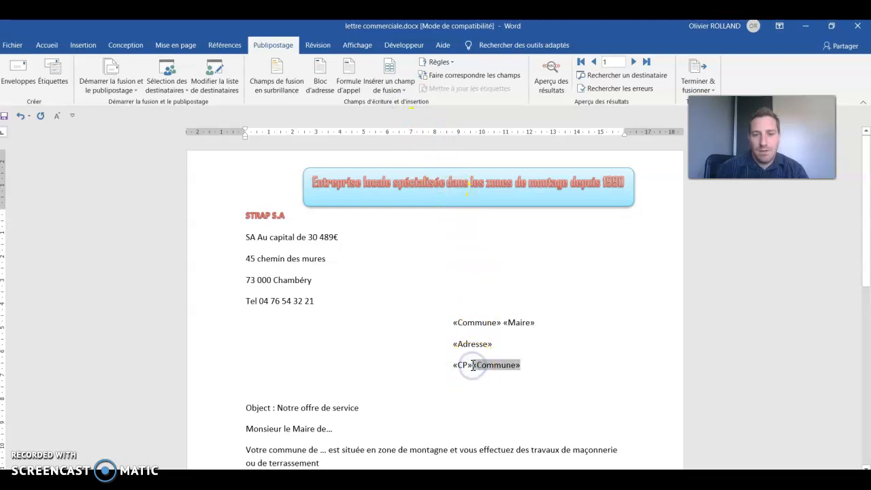
- Replace the ellipsis after "Monsieur le Maire de" in the salutation with the Commune merge field
{"action": "left_click", "coordinate": [346, 426]}
{"action": "key", "text": "BackSpace"}
{"action": "key", "text": "BackSpace"}
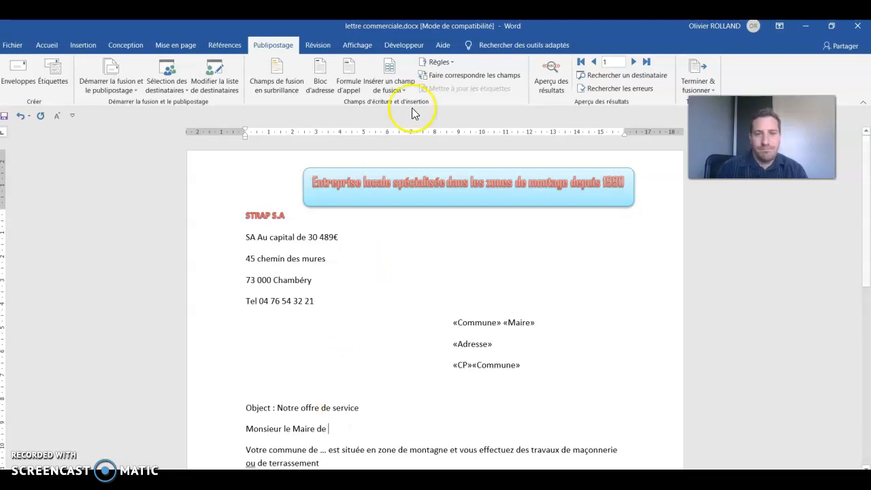
{"action": "left_click", "coordinate": [396, 84]}
{"action": "left_click", "coordinate": [402, 103]}
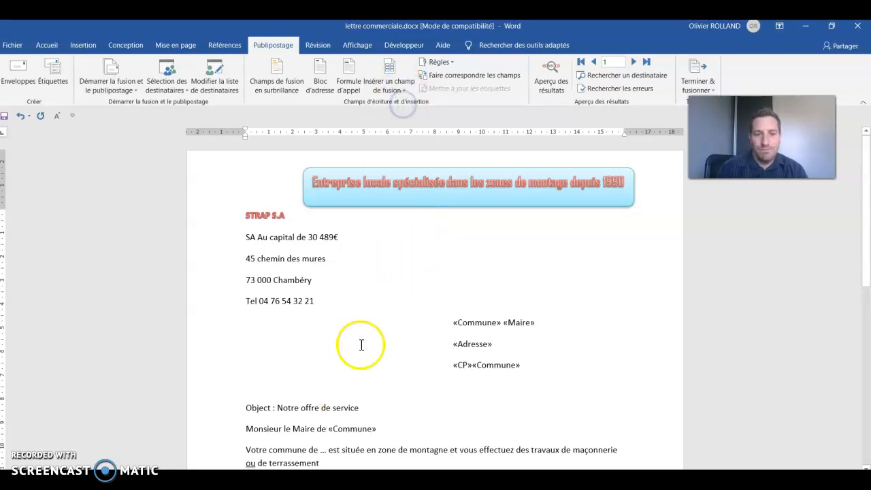
- Replace the ellipsis after "Votre commune de" in the opening sentence with the Commune merge field
{"action": "left_click", "coordinate": [330, 449]}
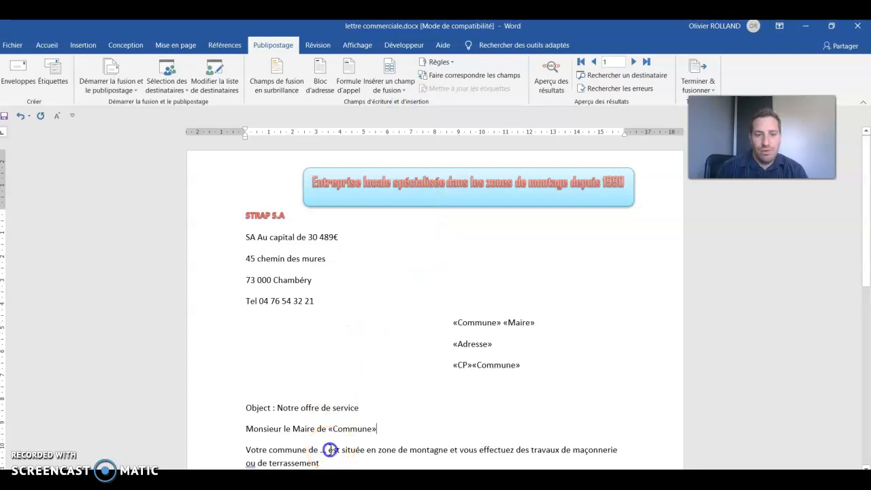
{"action": "key", "text": "BackSpace"}
{"action": "key", "text": "BackSpace"}
{"action": "key", "text": "BackSpace"}
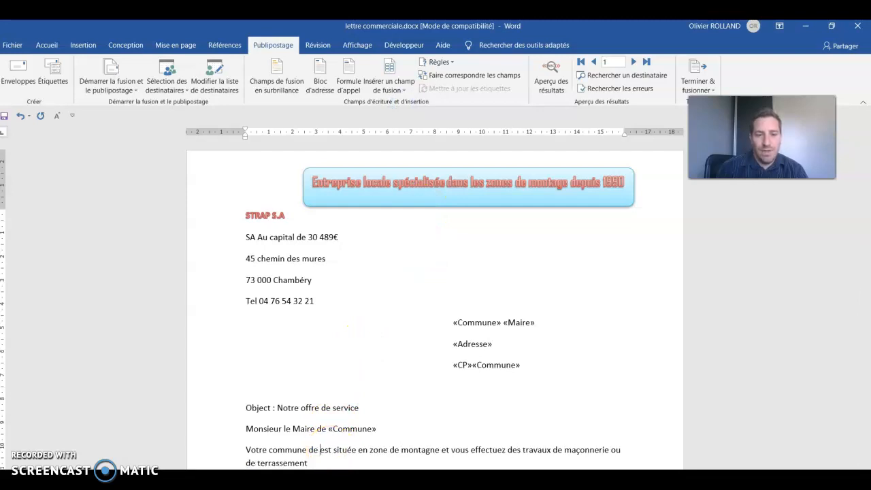
{"action": "left_click", "coordinate": [377, 91]}
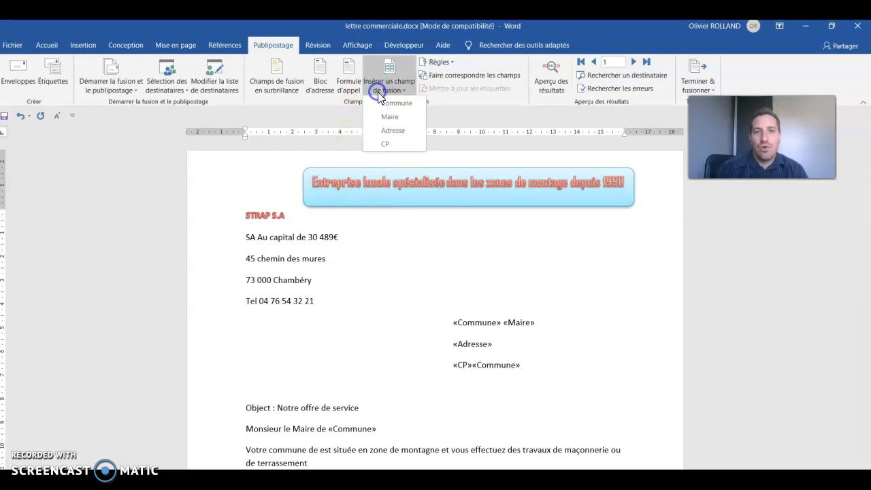
{"action": "left_click", "coordinate": [385, 104]}
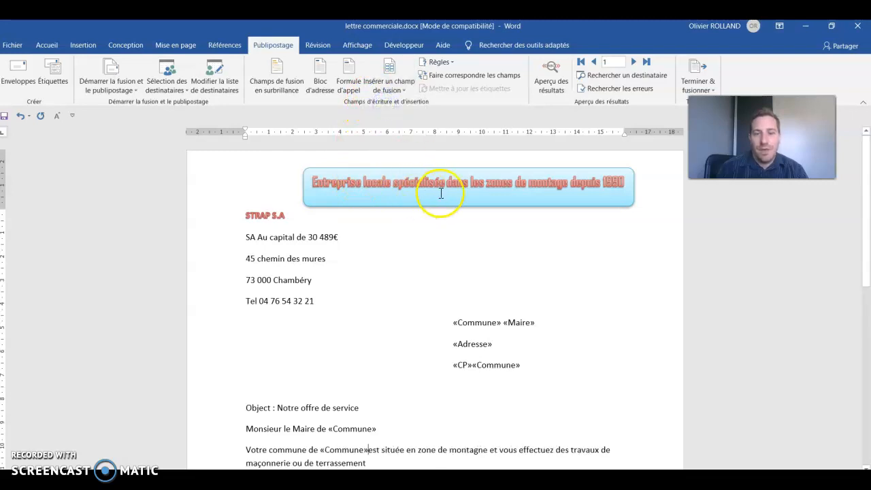
- Preview the merge results and add "Commune de" before the commune name in the recipient block
{"action": "left_click", "coordinate": [557, 78]}
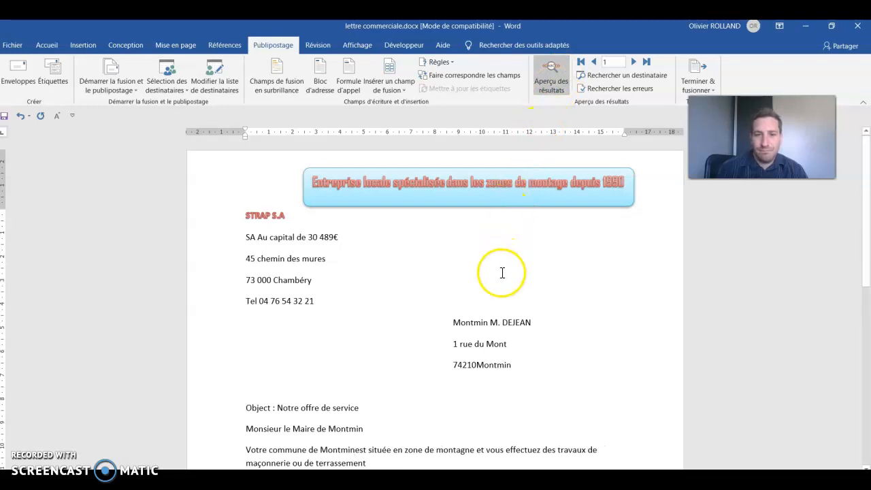
{"action": "left_click", "coordinate": [454, 320]}
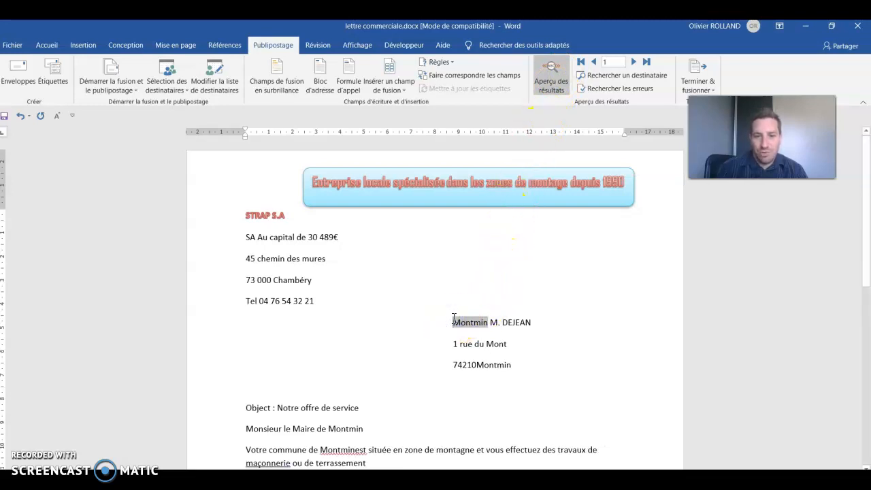
{"action": "type", "text": "Commune"}
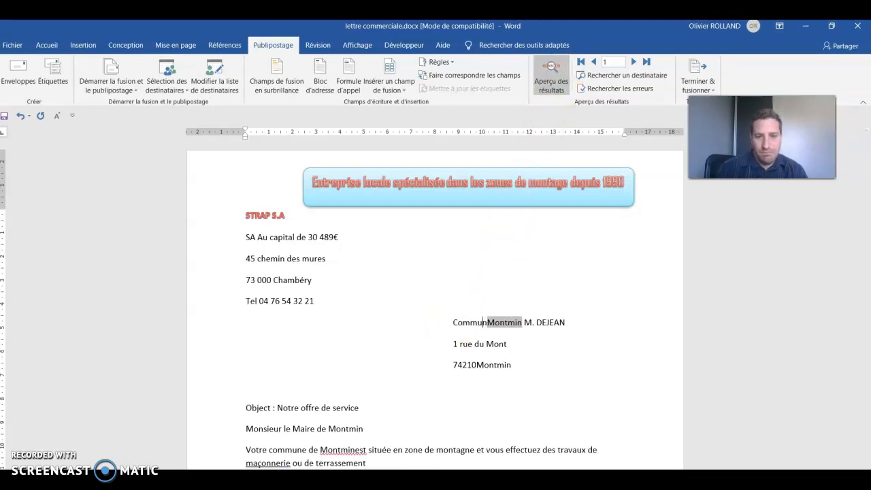
{"action": "key", "text": "BackSpace"}
{"action": "key", "text": "BackSpace"}
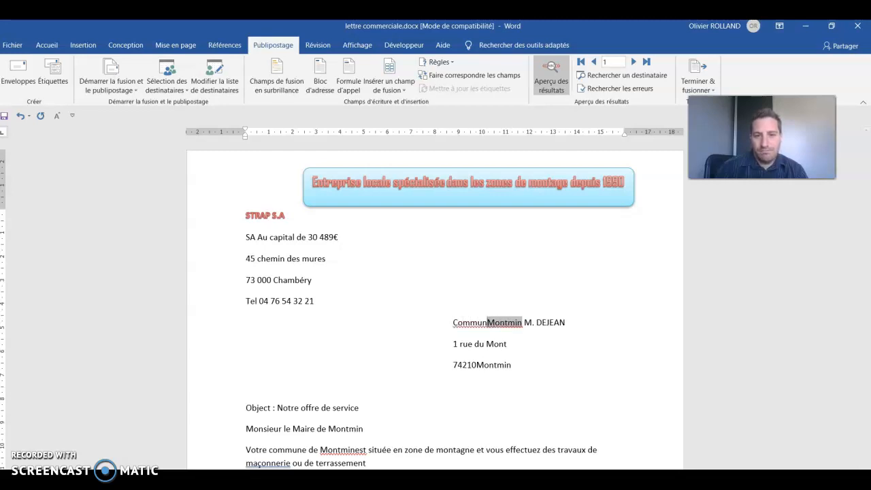
{"action": "type", "text": "e de"}
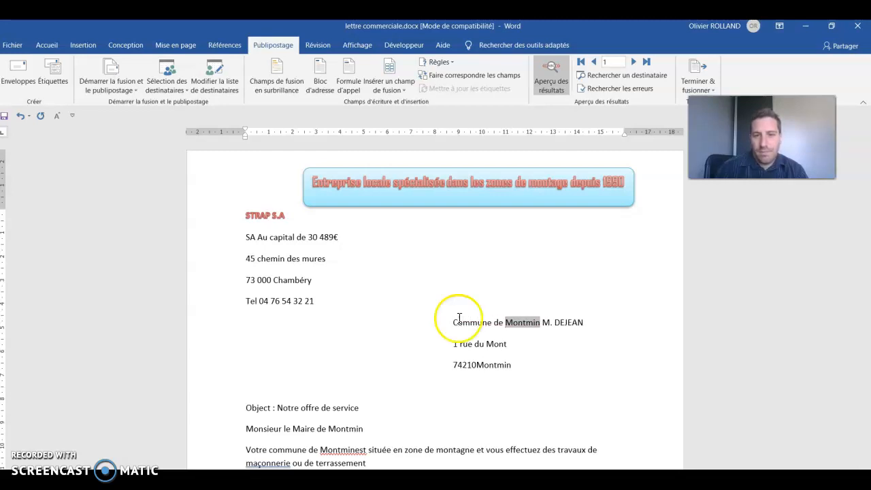
- Add "Monsieur le maire" in front of the mayor's name on the first recipient line
{"action": "left_click", "coordinate": [543, 324]}
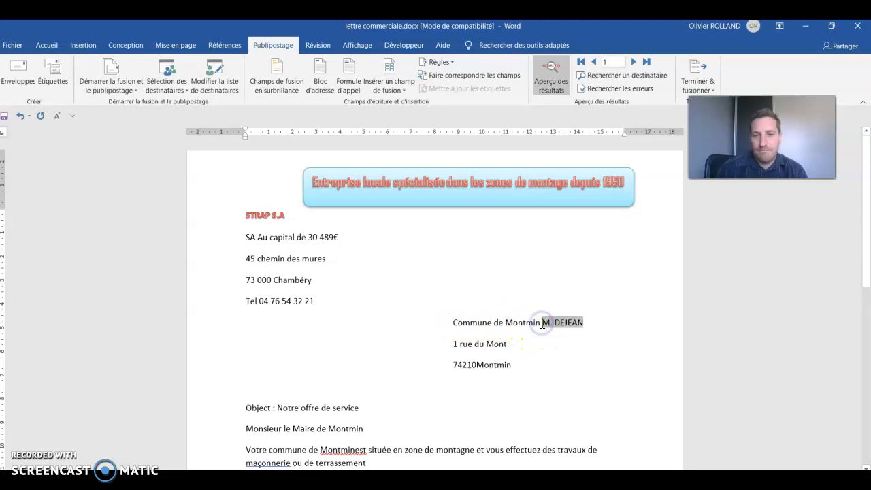
{"action": "type", "text": "Monsieur M"}
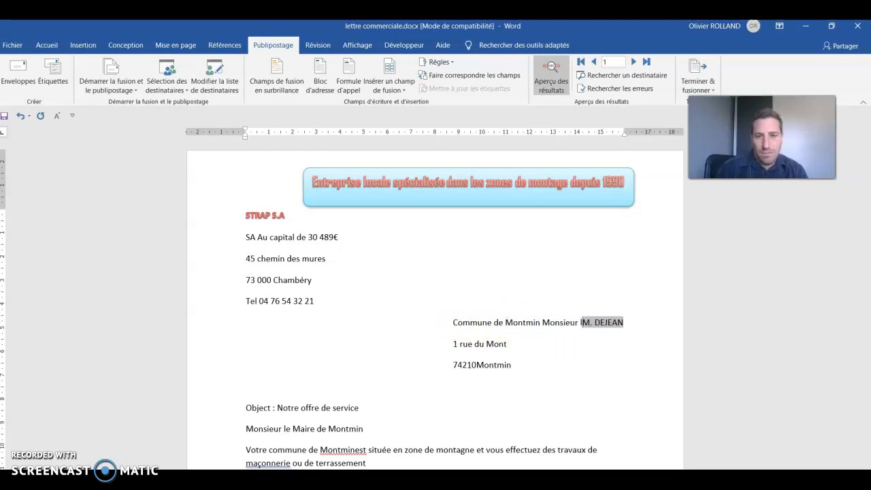
{"action": "type", "text": "le r"}
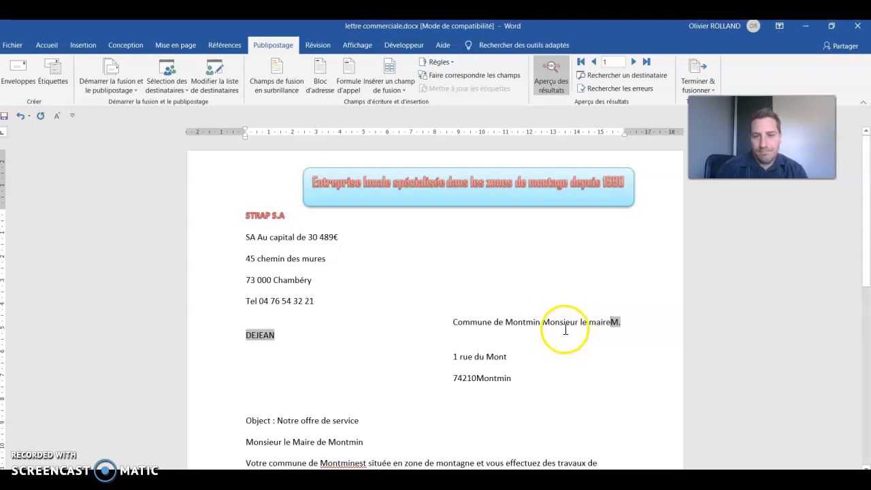
- Move "Monsieur le maire" and the mayor's name to a new line aligned under "Commune de"
{"action": "left_click", "coordinate": [542, 324]}
{"action": "key", "text": "Return"}
{"action": "key", "text": "Tab"}
{"action": "key", "text": "Tab"}
{"action": "key", "text": "Tab"}
{"action": "key", "text": "Tab"}
{"action": "key", "text": "Tab"}
{"action": "key", "text": "Tab"}
{"action": "key", "text": "Tab"}
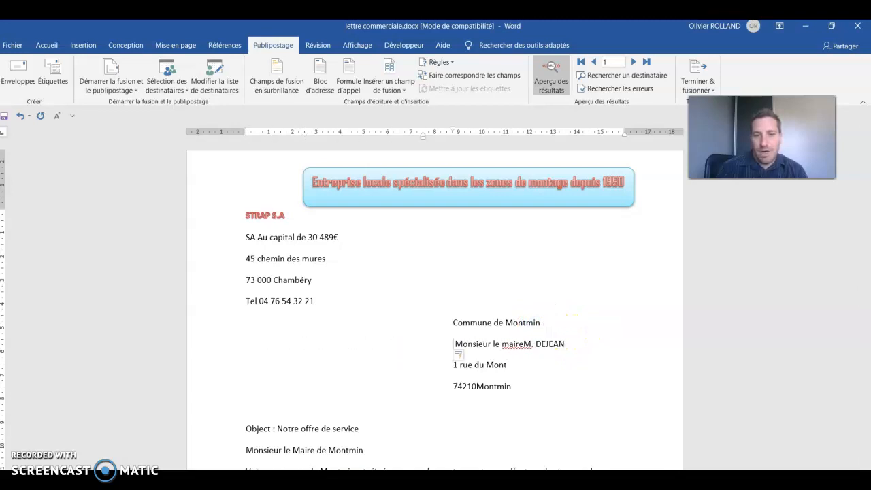
{"action": "left_click", "coordinate": [453, 344]}
- Preview recipient 2 and add a space between postcode and commune, and another after the commune in the opening sentence
{"action": "scroll", "coordinate": [866, 197], "scroll_direction": "down", "scroll_amount": 1}
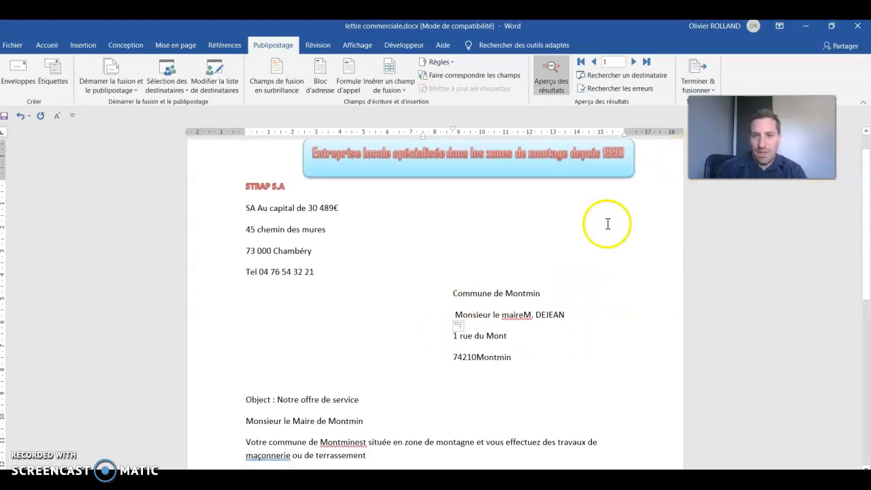
{"action": "left_click", "coordinate": [632, 62]}
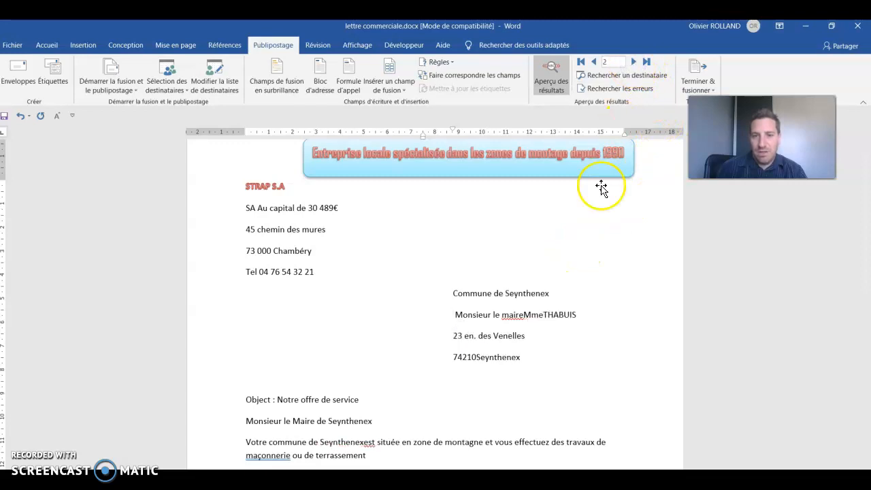
{"action": "left_click", "coordinate": [476, 354]}
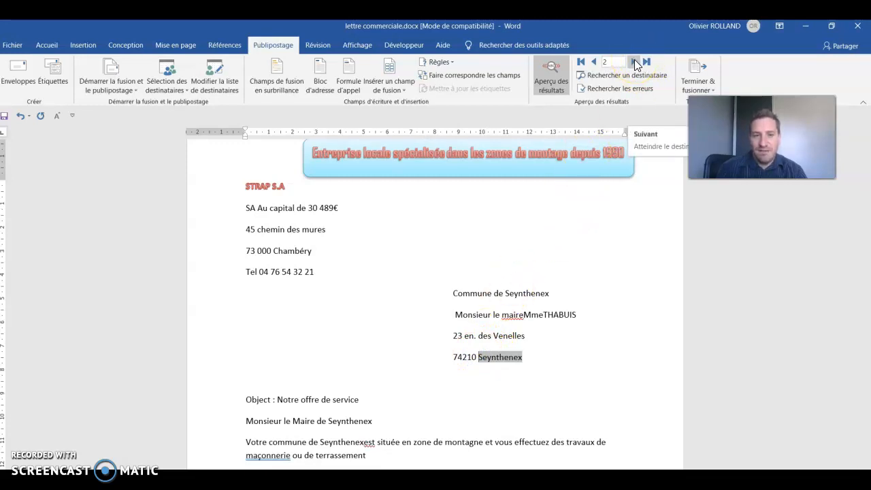
{"action": "left_click", "coordinate": [364, 442]}
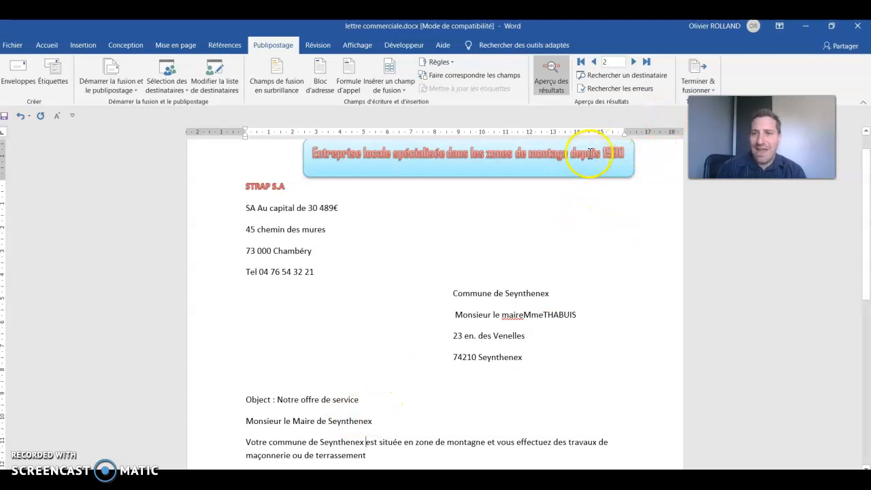
- Advance the preview to recipient 5 and put the mayor's name on its own line below "Monsieur le maire"
{"action": "left_click", "coordinate": [635, 62]}
{"action": "left_click", "coordinate": [635, 60]}
{"action": "left_click", "coordinate": [634, 59]}
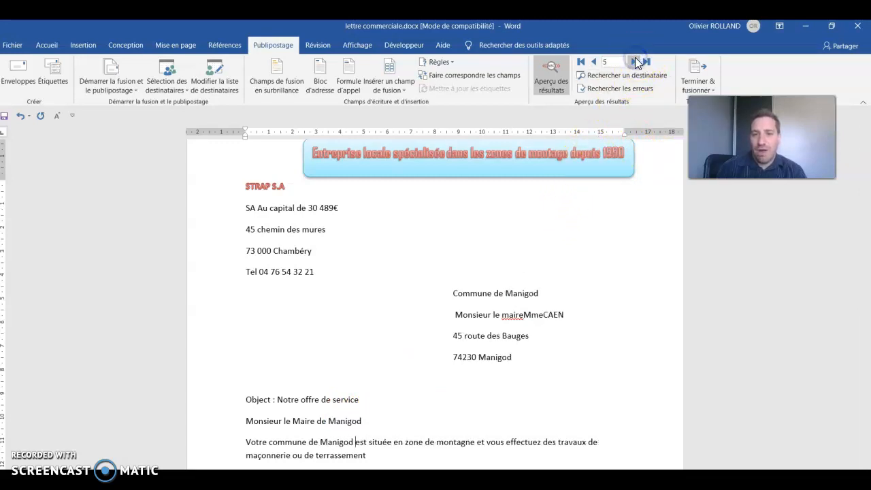
{"action": "left_click", "coordinate": [523, 313]}
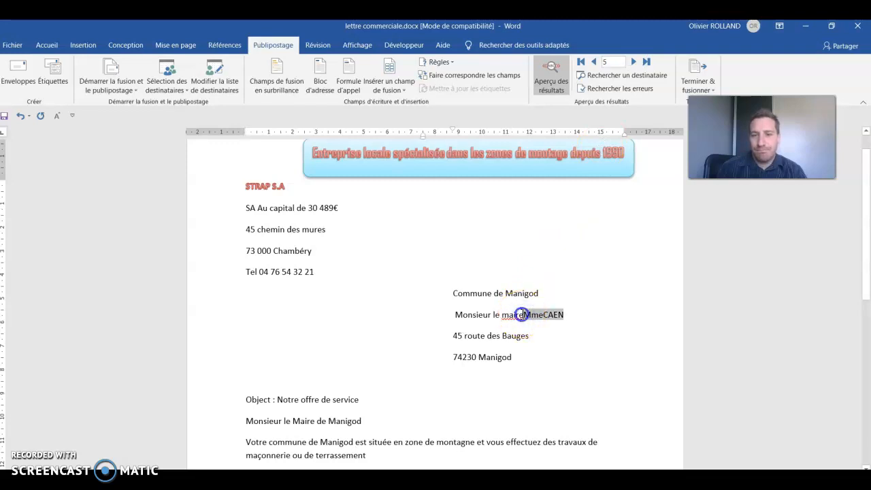
{"action": "key", "text": "Return"}
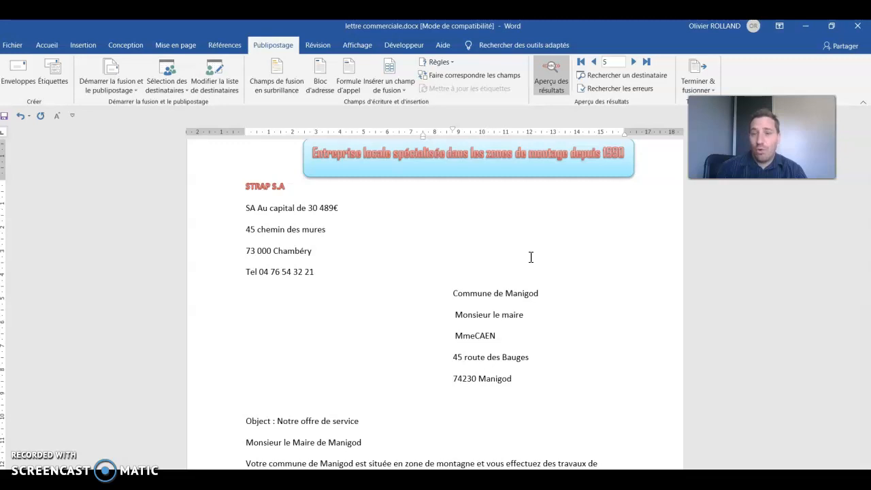
{"action": "left_click_drag", "start_coordinate": [868, 204], "coordinate": [868, 204]}
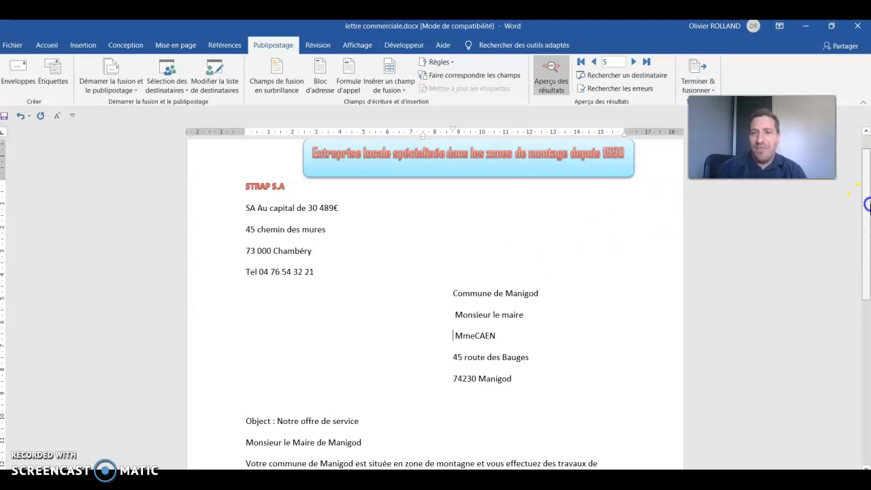
{"action": "left_click_drag", "start_coordinate": [868, 204], "coordinate": [868, 242]}
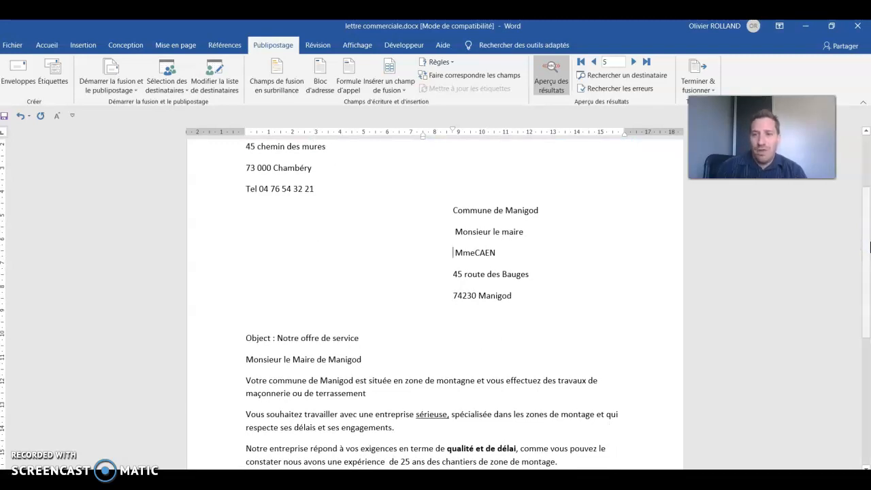
{"action": "left_click", "coordinate": [832, 245]}
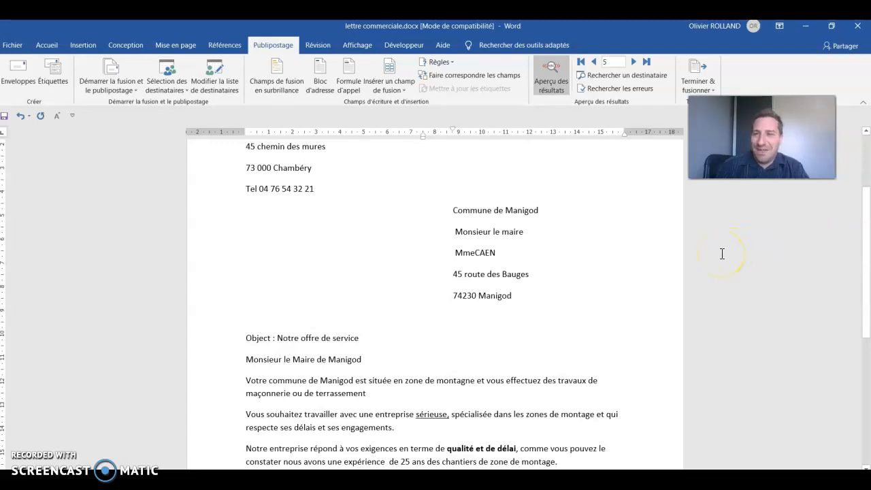